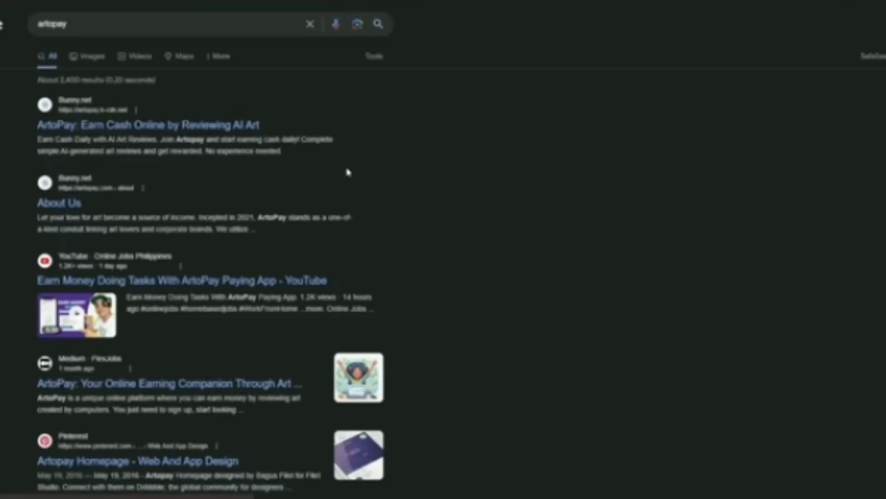
- Open the "ArtoPay: Earn Cash Online by Reviewing AI Art" result and look at the site's name on its home page
{"action": "left_click", "coordinate": [110, 126]}
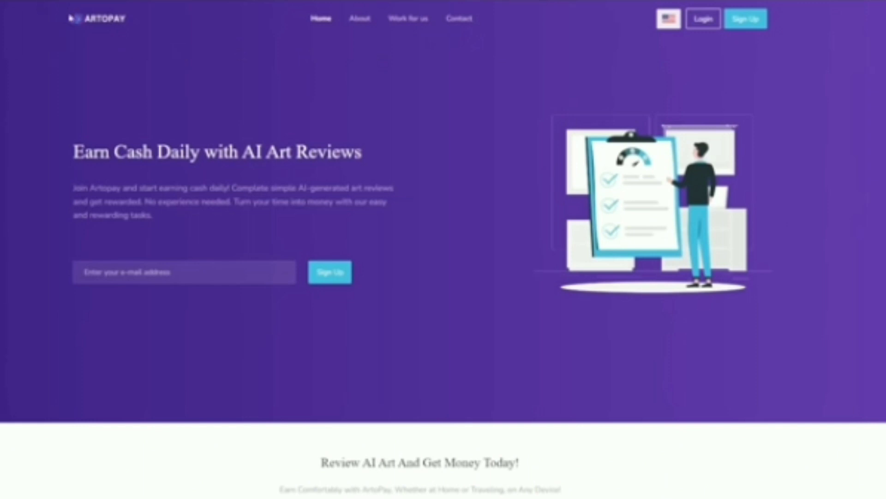
{"action": "left_click_drag", "start_coordinate": [74, 23], "coordinate": [140, 22]}
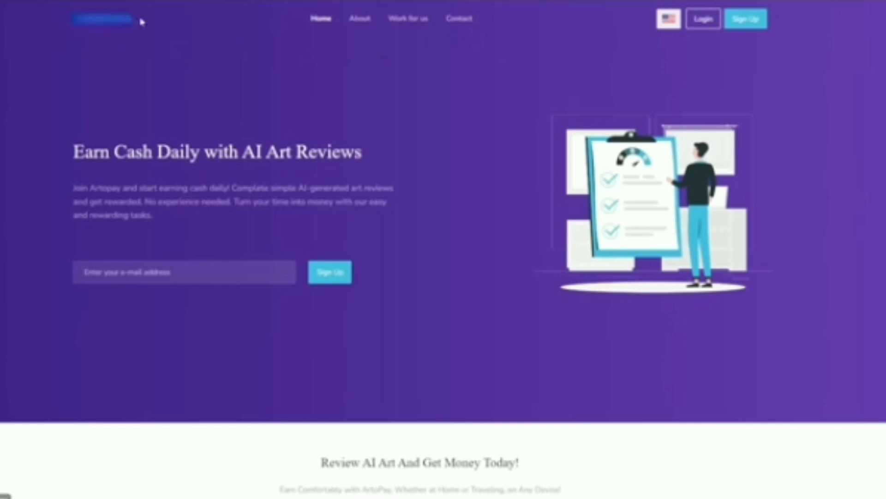
{"action": "left_click", "coordinate": [142, 66]}
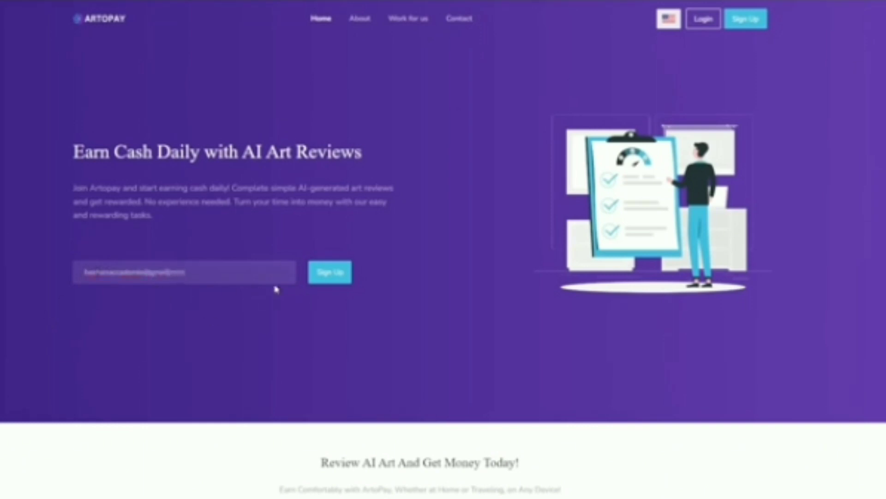
- Submit the e-mail address entered on the home page and sign up with the listed Google account
{"action": "left_click", "coordinate": [328, 274]}
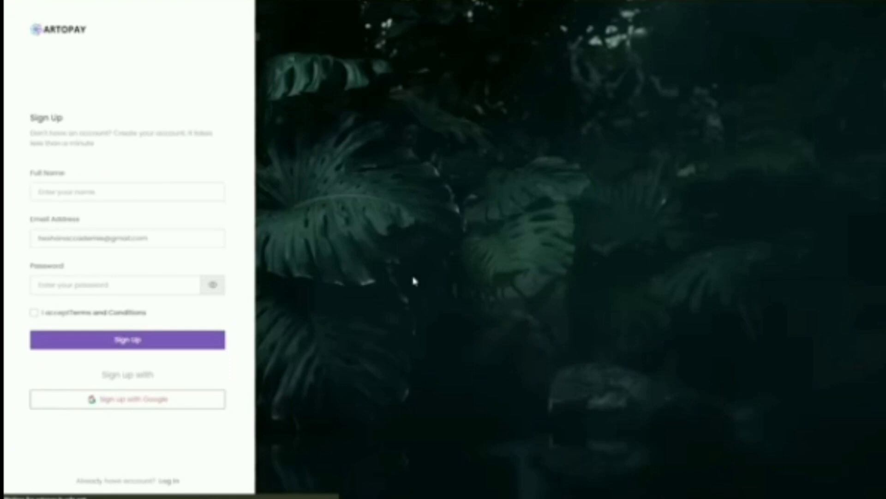
{"action": "left_click", "coordinate": [133, 401]}
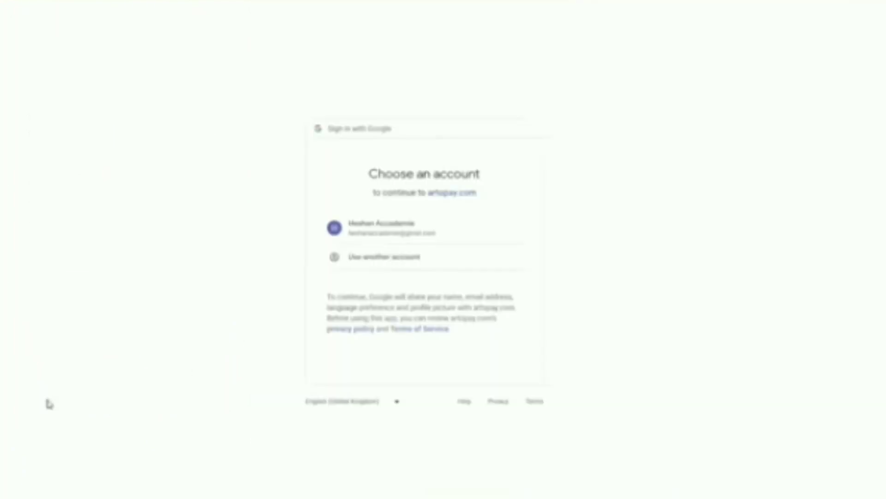
{"action": "left_click", "coordinate": [398, 236]}
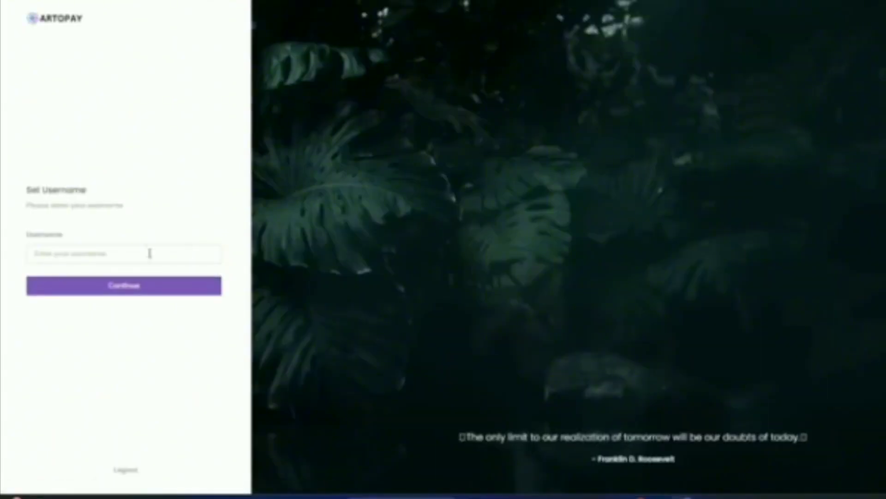
- Try to submit a username made of two words separated by a space
{"action": "left_click", "coordinate": [49, 255]}
{"action": "type", "text": "hashan"}
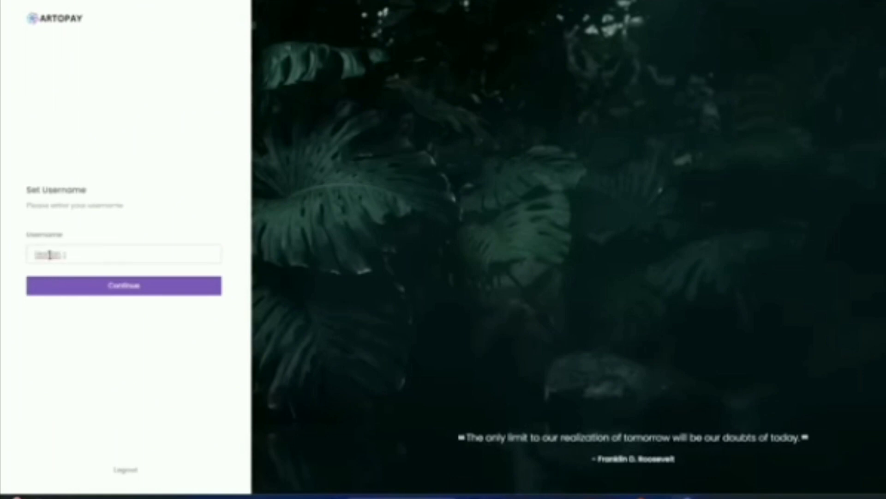
{"action": "type", "text": " techno"}
{"action": "left_click", "coordinate": [124, 287]}
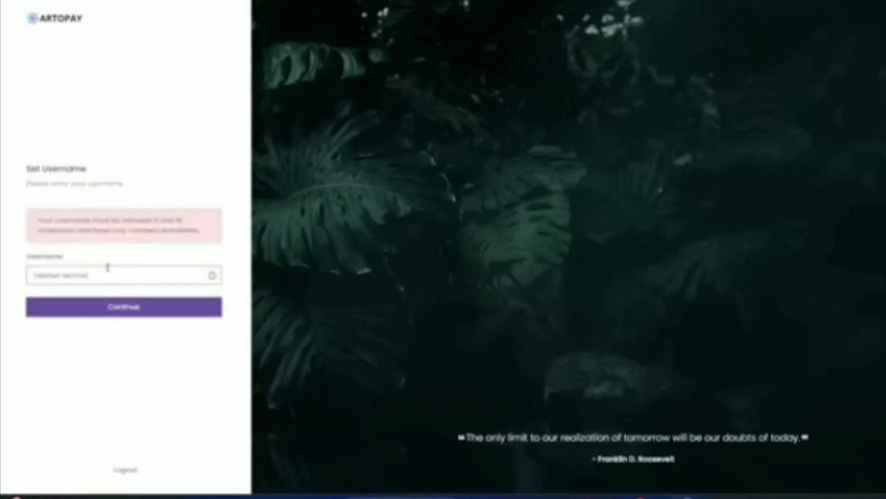
- Replace the space and second word of the username with four digits and submit it
{"action": "left_click", "coordinate": [106, 275]}
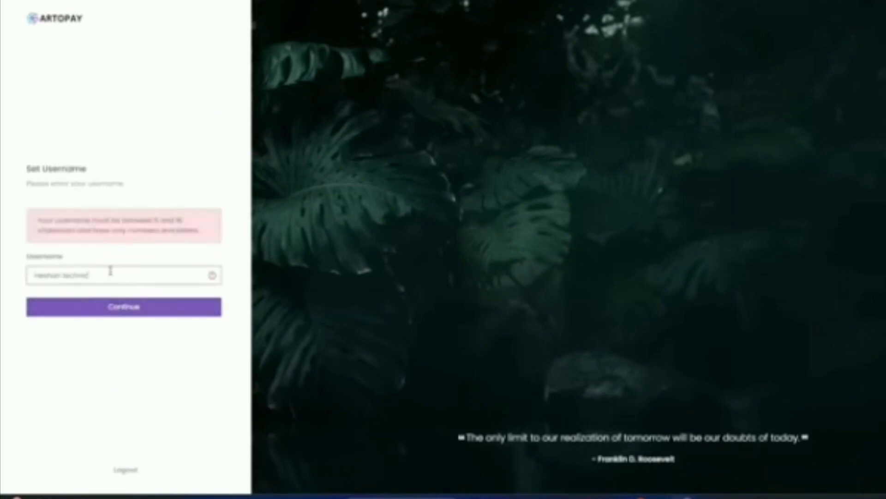
{"action": "key", "text": "BackSpace"}
{"action": "key", "text": "BackSpace"}
{"action": "key", "text": "BackSpace"}
{"action": "key", "text": "BackSpace"}
{"action": "type", "text": "0554"}
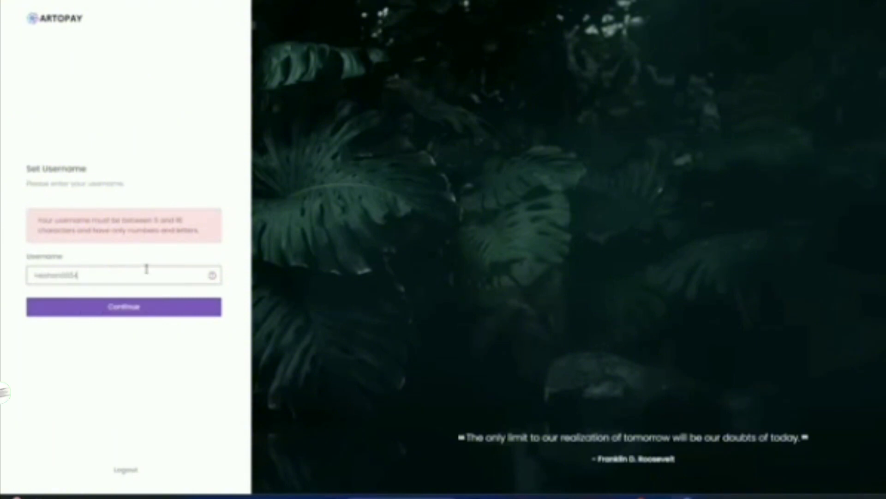
{"action": "left_click", "coordinate": [140, 312]}
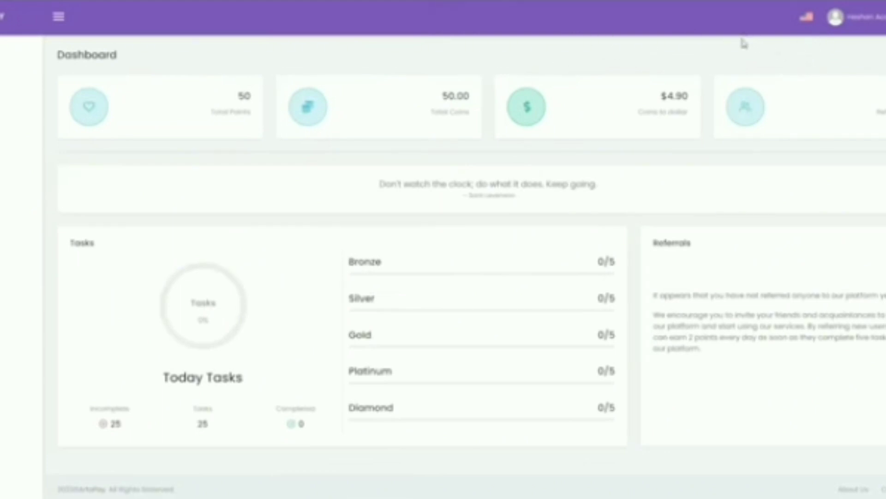
- Check the total points on the dashboard
{"action": "double_click", "coordinate": [244, 96]}
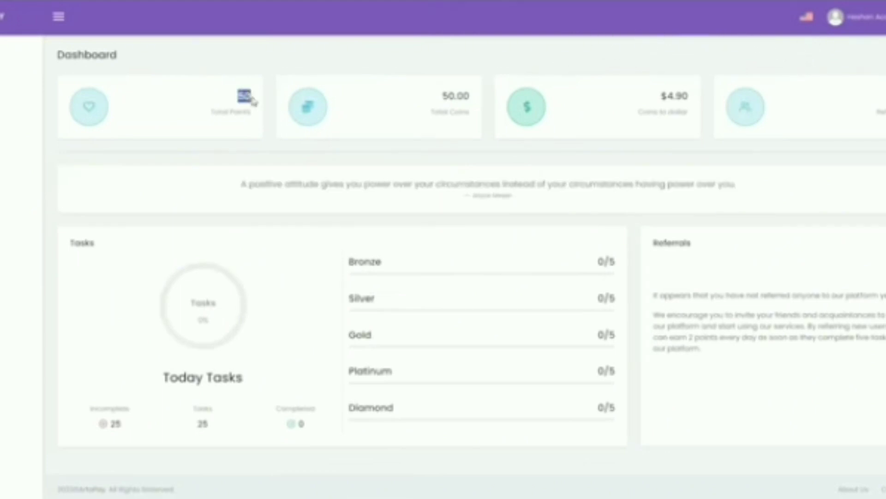
{"action": "left_click", "coordinate": [250, 132]}
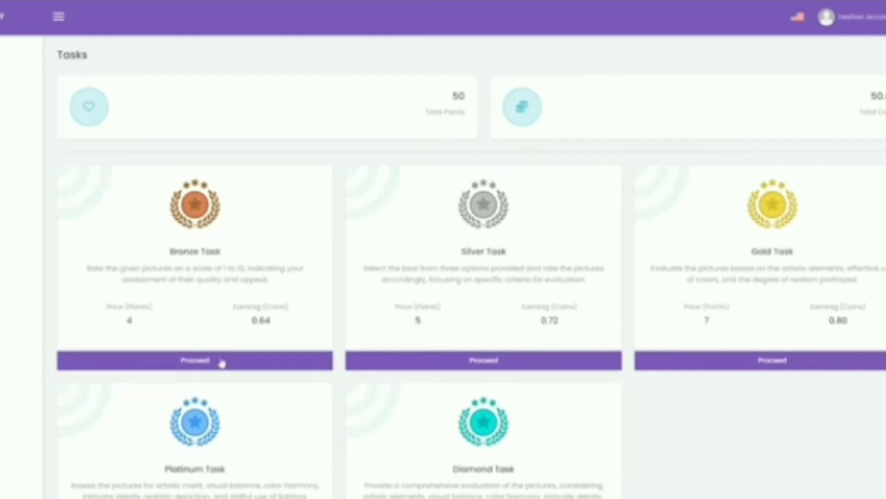
- Complete a Bronze task by rating the colourful dog picture five stars
{"action": "left_click", "coordinate": [198, 365]}
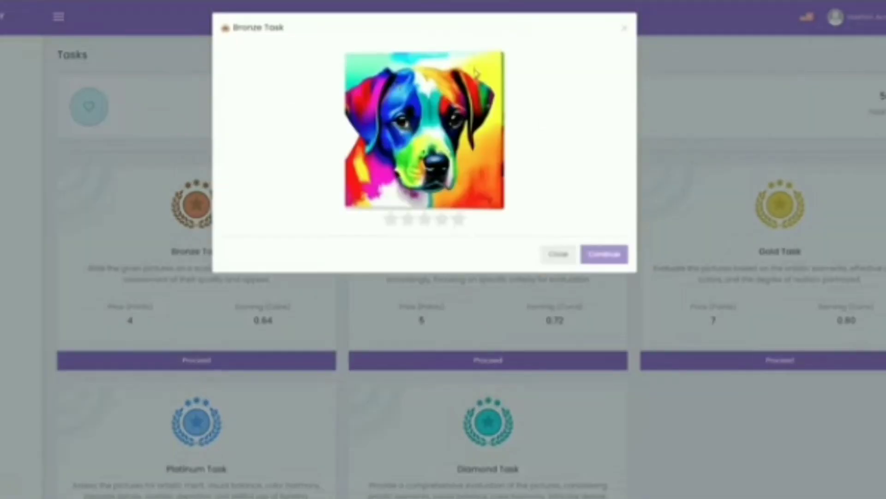
{"action": "left_click", "coordinate": [460, 222]}
{"action": "left_click", "coordinate": [613, 256]}
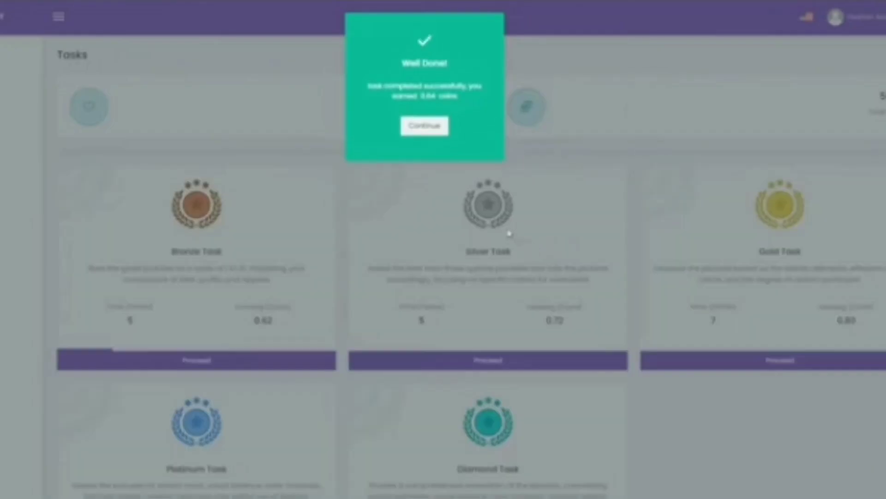
{"action": "left_click", "coordinate": [425, 131]}
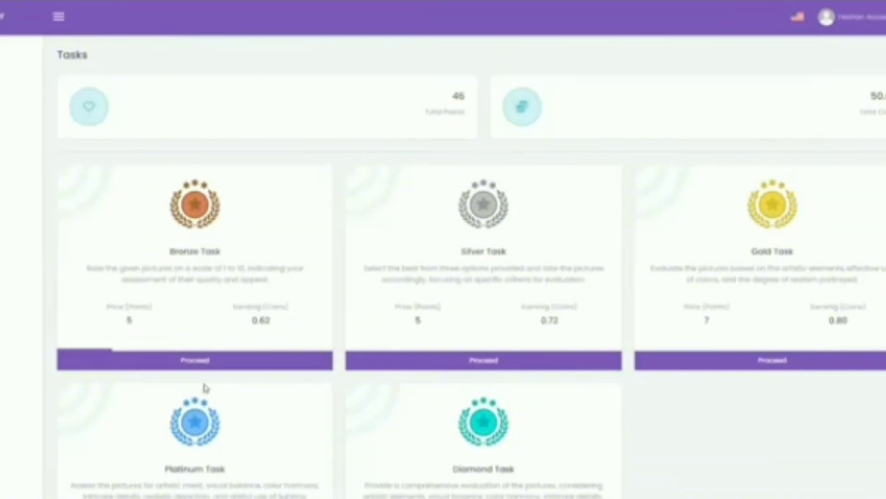
- Complete another Bronze task by rating the picture of the dark tree at sunset 4.5 stars
{"action": "left_click", "coordinate": [197, 361]}
{"action": "left_click", "coordinate": [456, 220]}
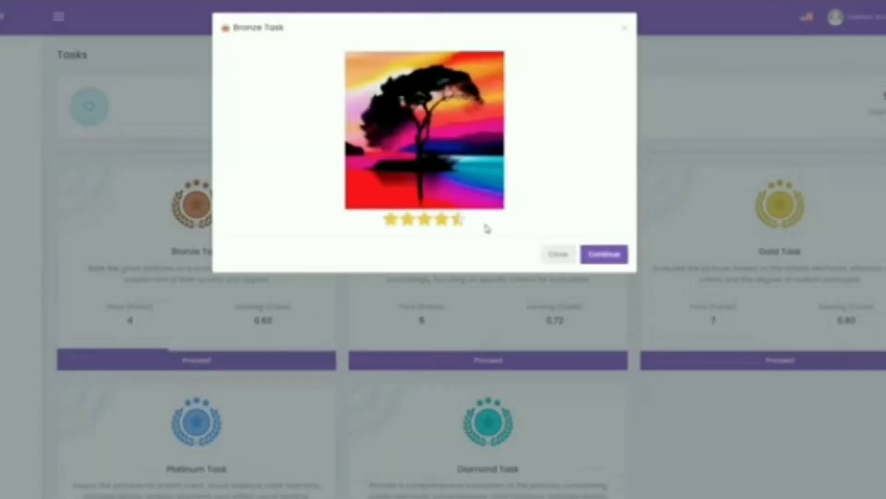
{"action": "left_click", "coordinate": [604, 254]}
{"action": "left_click", "coordinate": [434, 131]}
- Complete a Bronze task by rating the colourful mountain and skyline landscape 4.5 stars
{"action": "left_click", "coordinate": [214, 369]}
{"action": "left_click", "coordinate": [456, 219]}
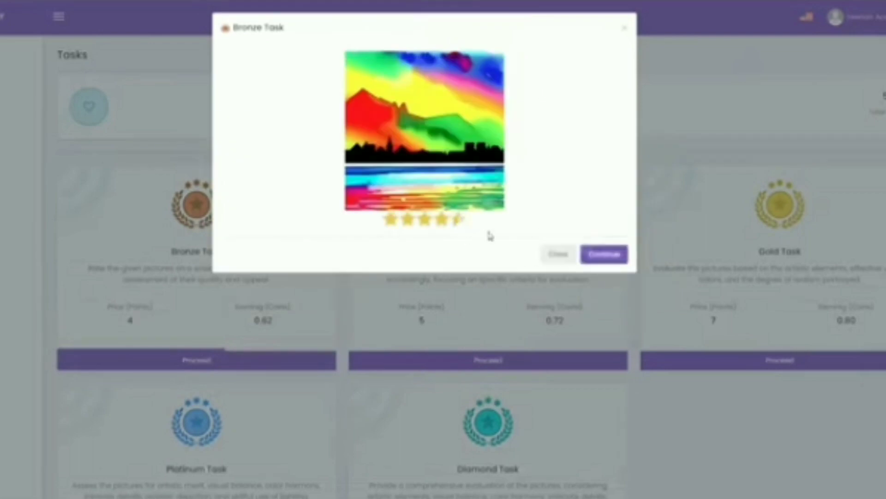
{"action": "left_click", "coordinate": [605, 255]}
{"action": "left_click", "coordinate": [422, 127]}
- Complete the last Bronze task by rating the portrait of the woman with wavy hair five stars
{"action": "left_click", "coordinate": [254, 362]}
{"action": "left_click", "coordinate": [459, 220]}
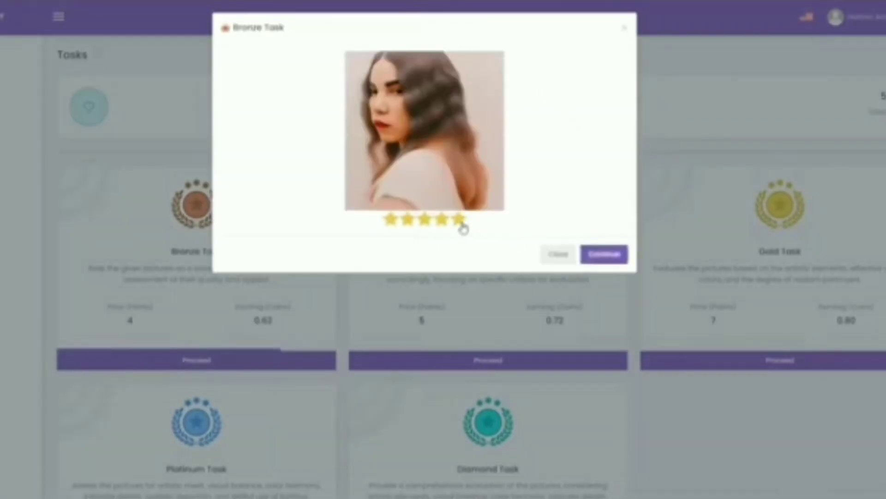
{"action": "left_click", "coordinate": [606, 256]}
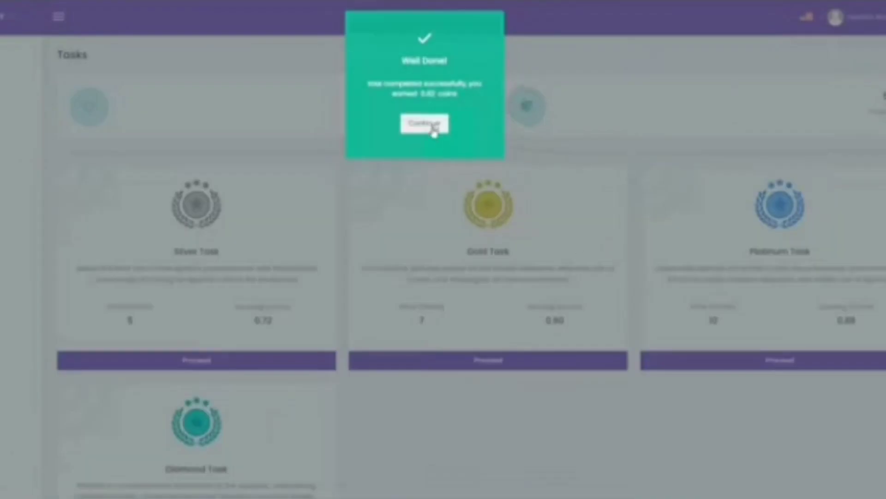
{"action": "left_click", "coordinate": [430, 129]}
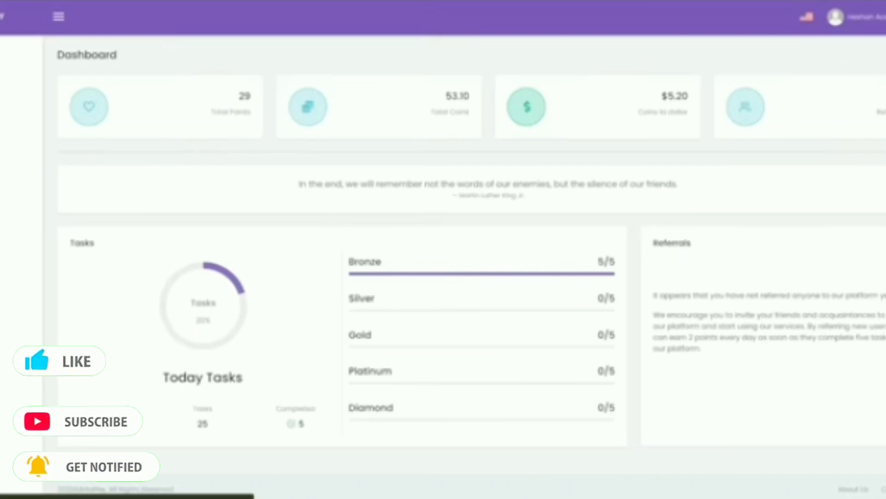
- Return to the tasks and complete the first Silver task by rating its picture
{"action": "left_click", "coordinate": [481, 303]}
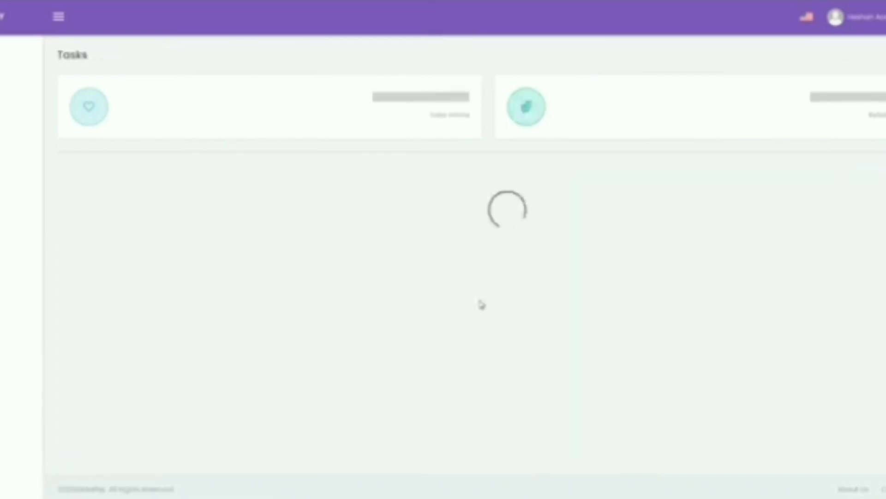
{"action": "left_click", "coordinate": [190, 369]}
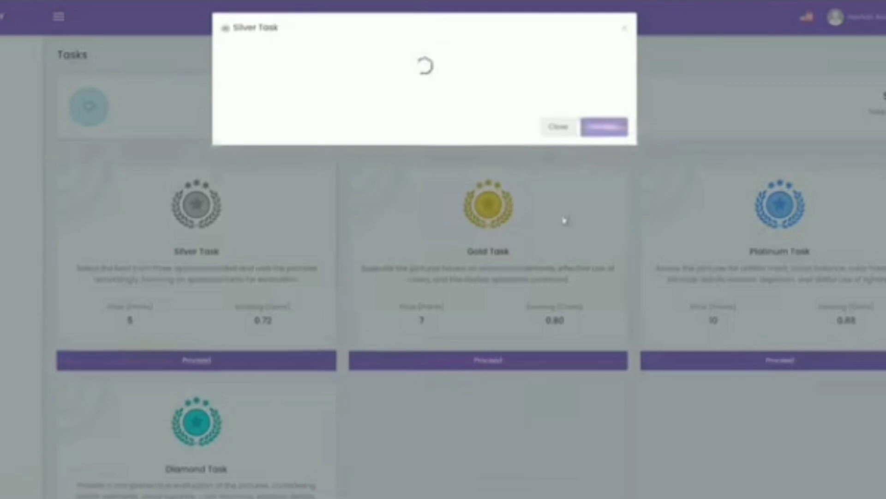
{"action": "left_click", "coordinate": [455, 272]}
{"action": "left_click", "coordinate": [603, 307]}
{"action": "left_click", "coordinate": [424, 125]}
- Complete two more Silver tasks, rating the abstract painting with vertical colour streaks five stars
{"action": "left_click", "coordinate": [461, 179]}
{"action": "left_click", "coordinate": [441, 271]}
{"action": "left_click", "coordinate": [603, 306]}
{"action": "left_click", "coordinate": [460, 272]}
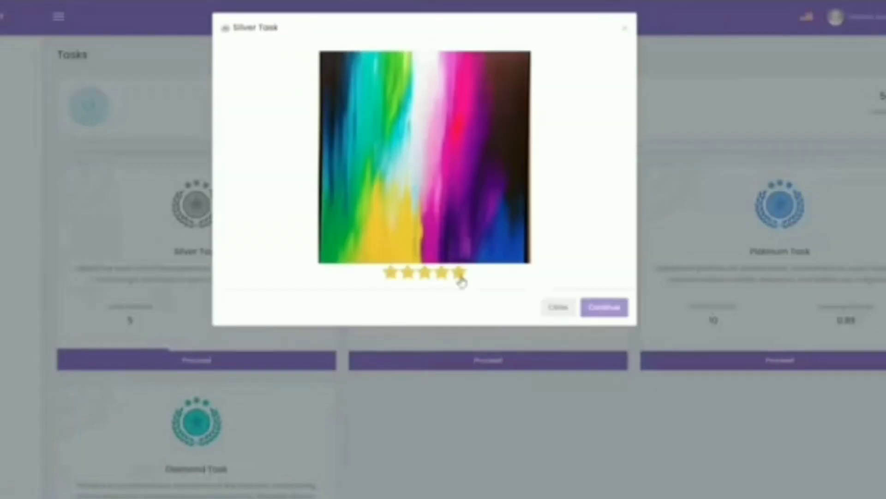
{"action": "left_click", "coordinate": [604, 307]}
- Rate and submit the pictures of the last two Silver tasks
{"action": "left_click", "coordinate": [459, 273]}
{"action": "left_click", "coordinate": [603, 307]}
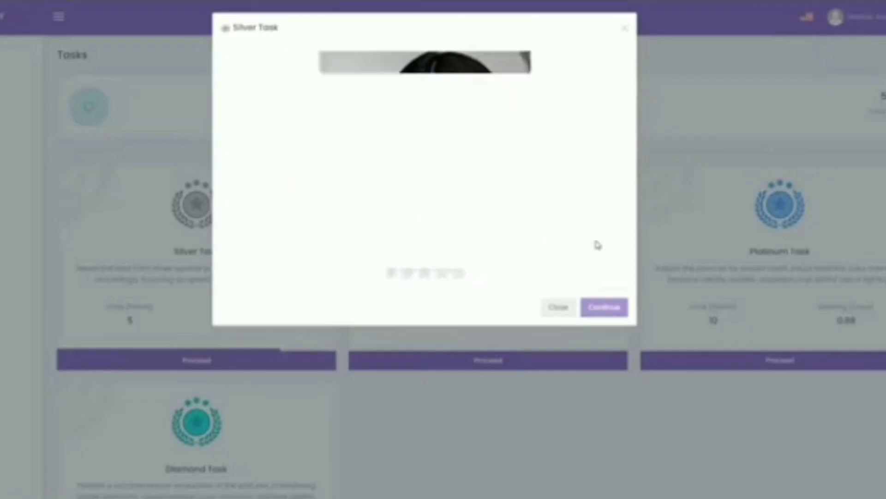
{"action": "left_click", "coordinate": [458, 273]}
{"action": "left_click", "coordinate": [604, 307]}
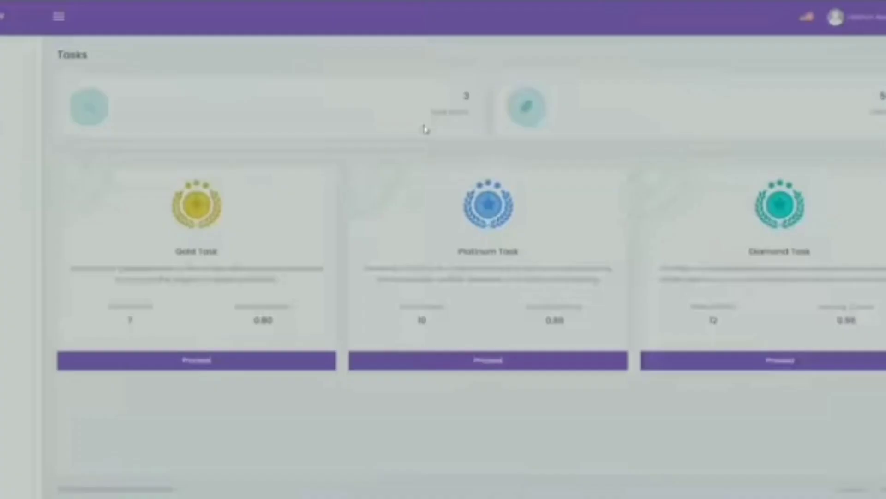
- Try to start a Gold task, and open the explanation of how to earn more points, including the YouTube video criteria
{"action": "left_click", "coordinate": [279, 361]}
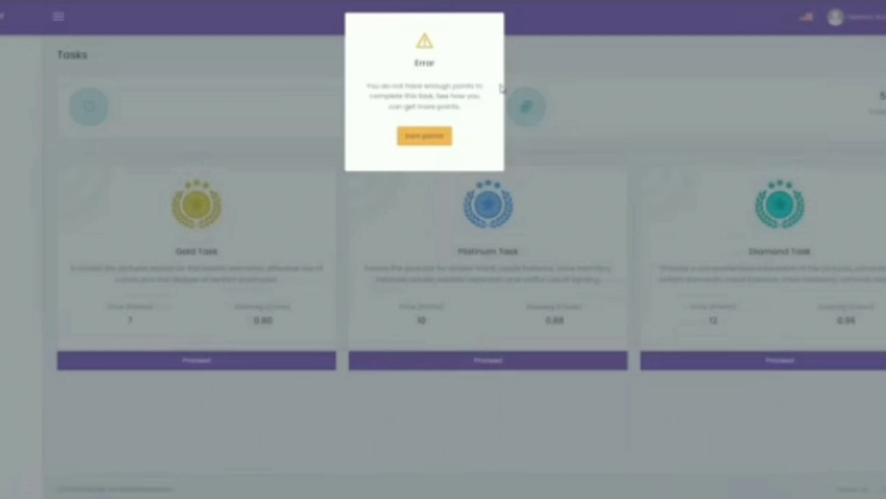
{"action": "left_click", "coordinate": [421, 142]}
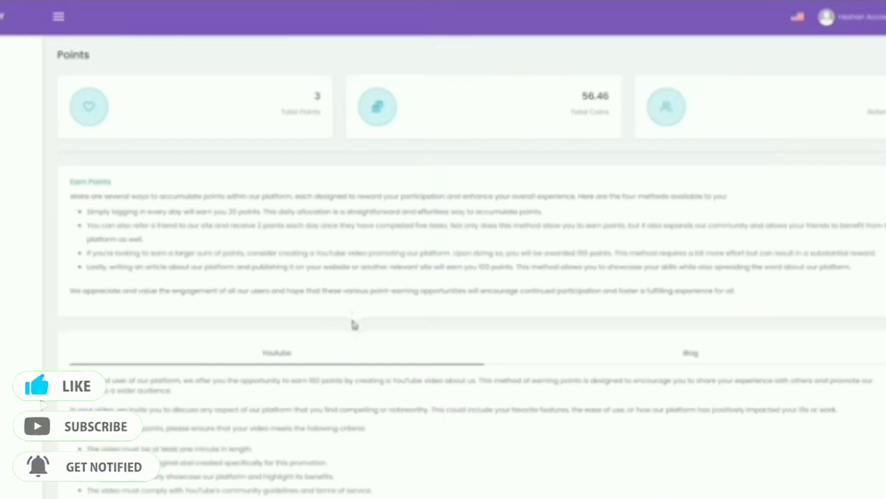
{"action": "scroll", "coordinate": [354, 325], "scroll_direction": "down", "scroll_amount": 3}
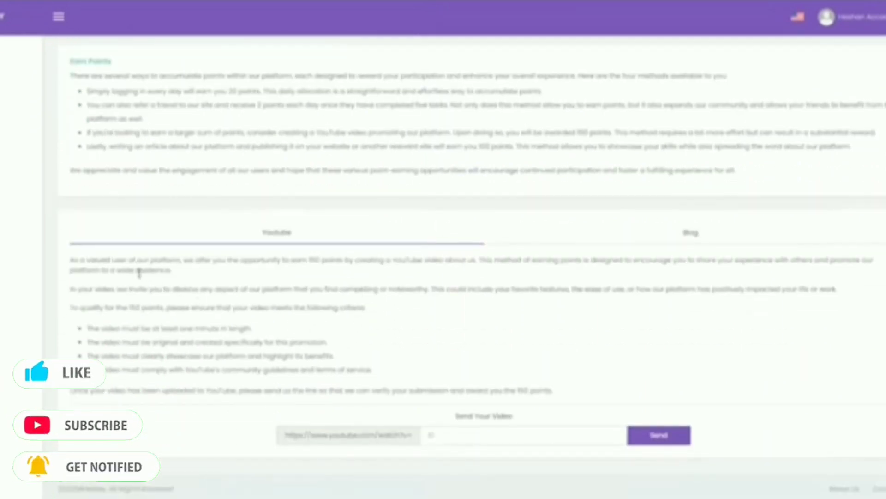
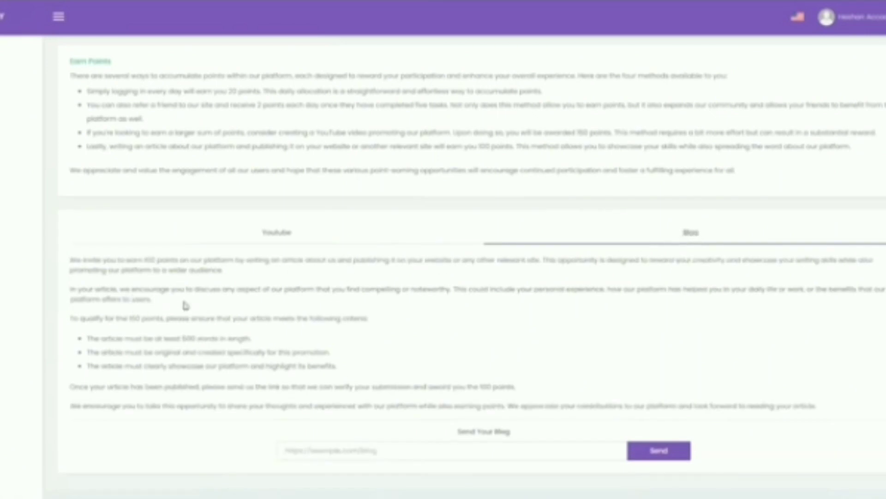
- Examine the points reward and minimum word count for writing a blog article about the platform
{"action": "left_click_drag", "start_coordinate": [124, 259], "coordinate": [181, 260]}
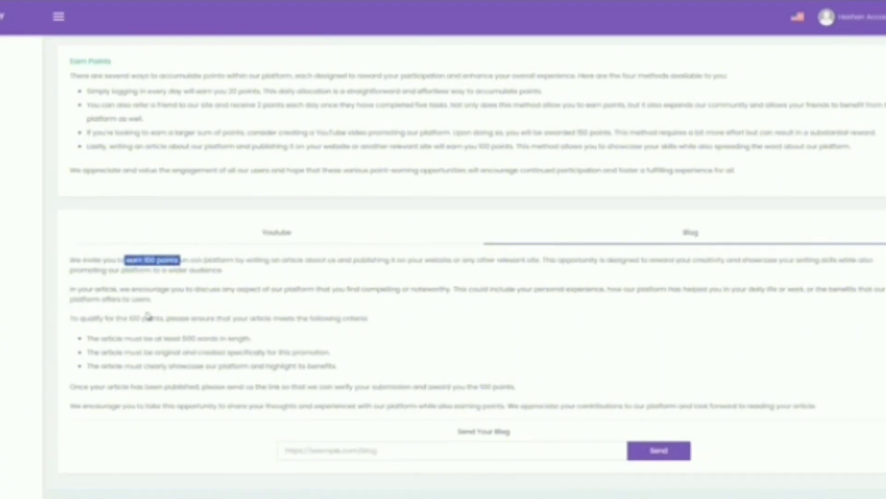
{"action": "left_click", "coordinate": [204, 309]}
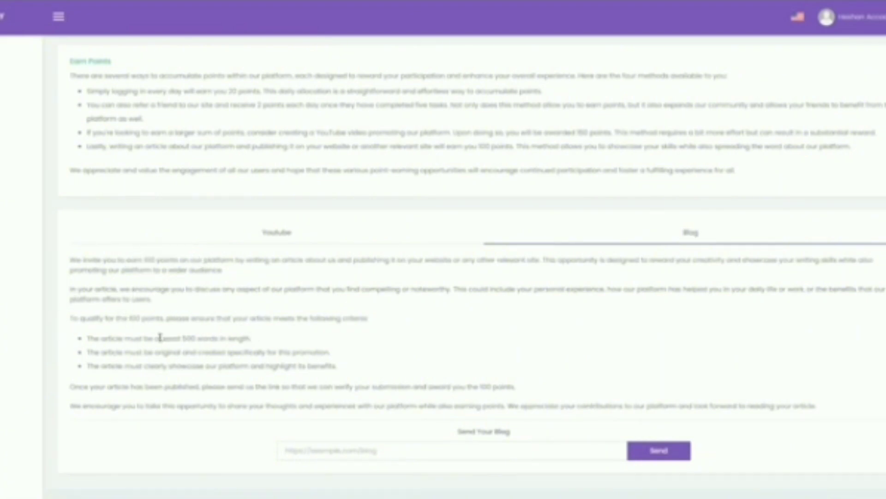
{"action": "left_click_drag", "start_coordinate": [164, 337], "coordinate": [222, 339]}
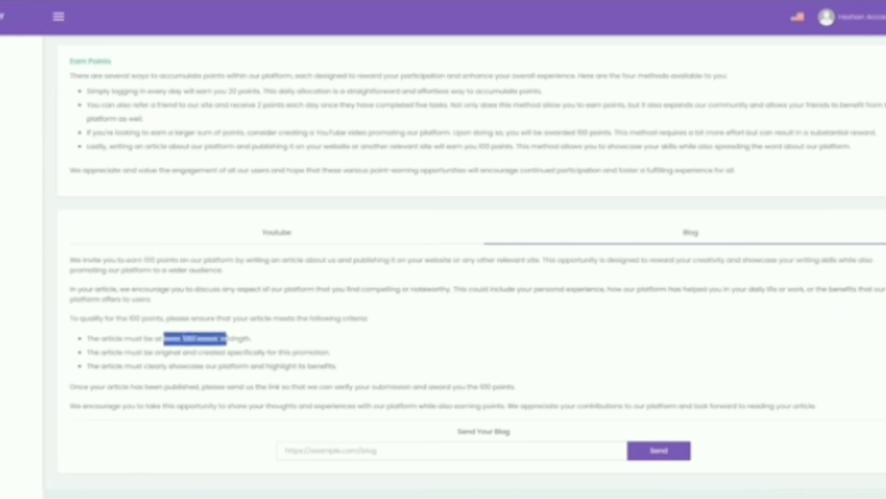
{"action": "left_click", "coordinate": [237, 351]}
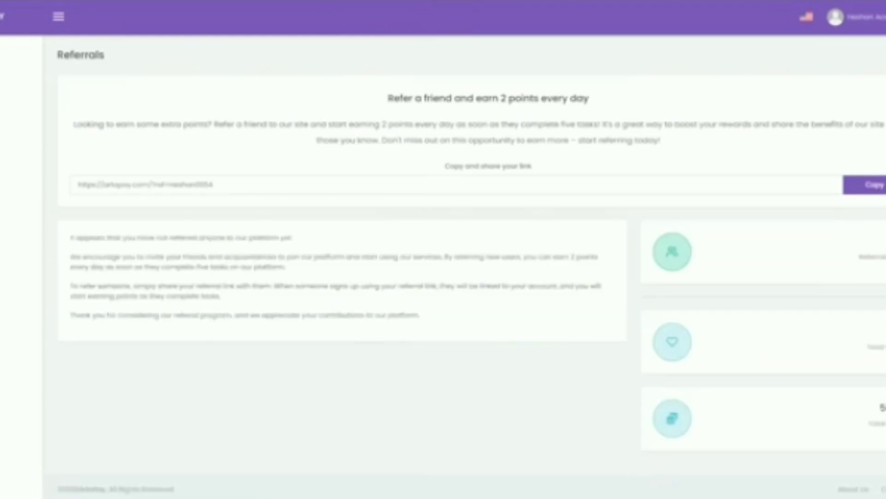
- Copy the personal referral link and examine the daily points offered for referring a friend
{"action": "left_click", "coordinate": [878, 194]}
{"action": "left_click_drag", "start_coordinate": [349, 123], "coordinate": [415, 124]}
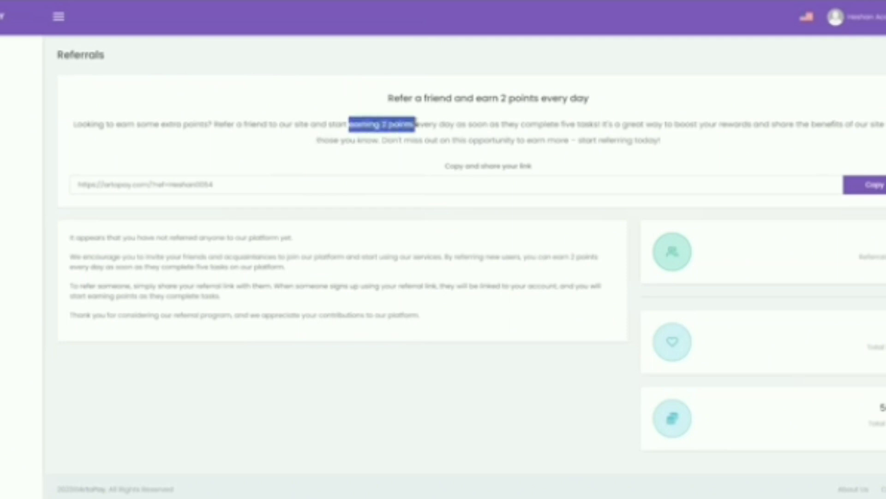
- Open the account profile from the dashboard and set its country to Sri Lanka
{"action": "left_click", "coordinate": [425, 135]}
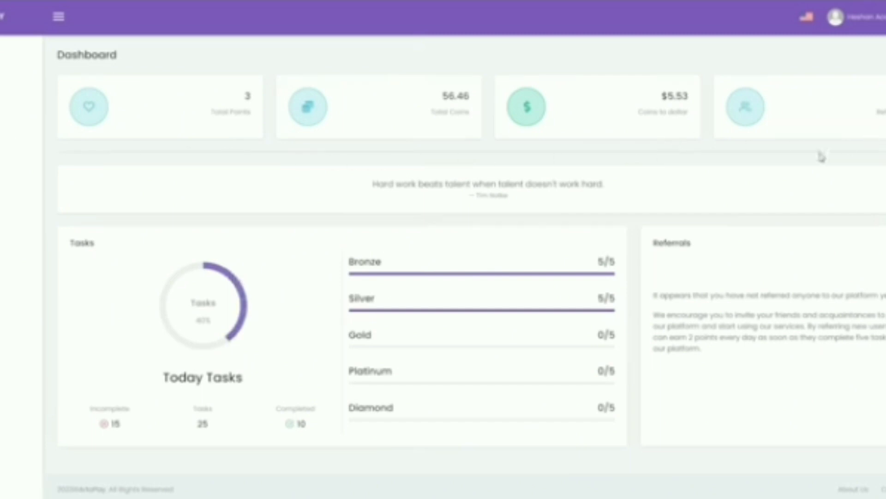
{"action": "left_click", "coordinate": [857, 19]}
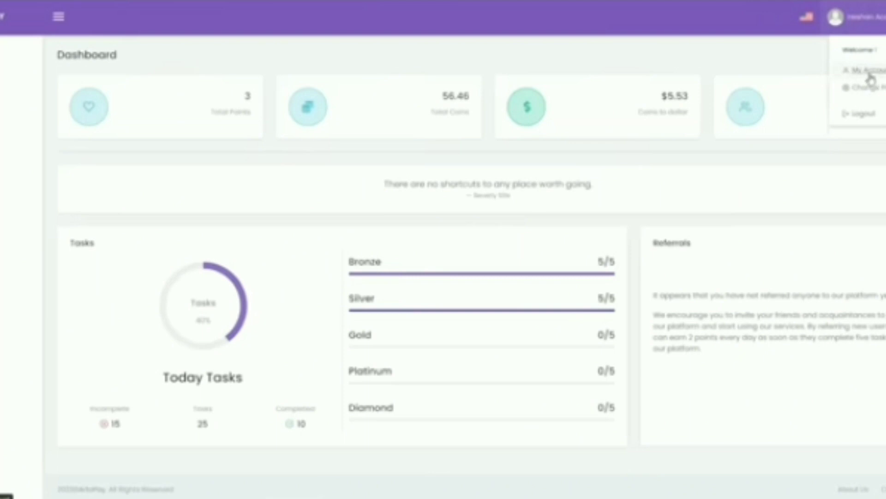
{"action": "left_click", "coordinate": [869, 71]}
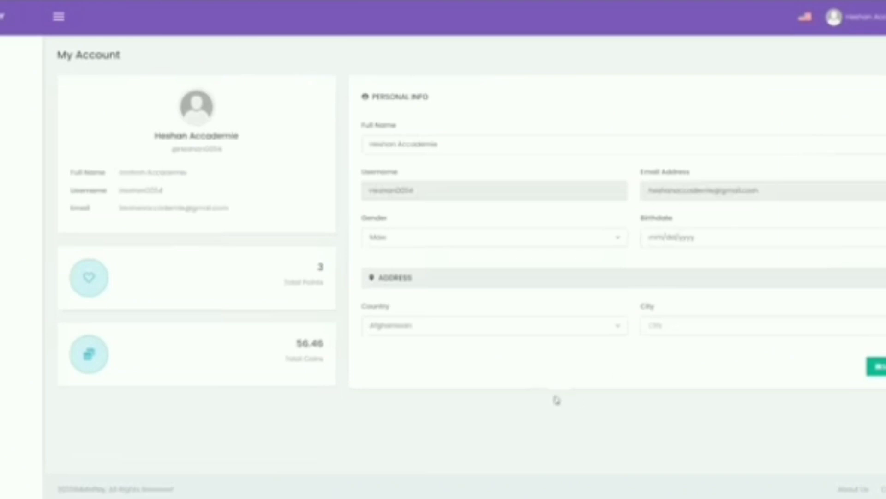
{"action": "left_click", "coordinate": [406, 334]}
{"action": "scroll", "coordinate": [446, 438], "scroll_direction": "down", "scroll_amount": 6}
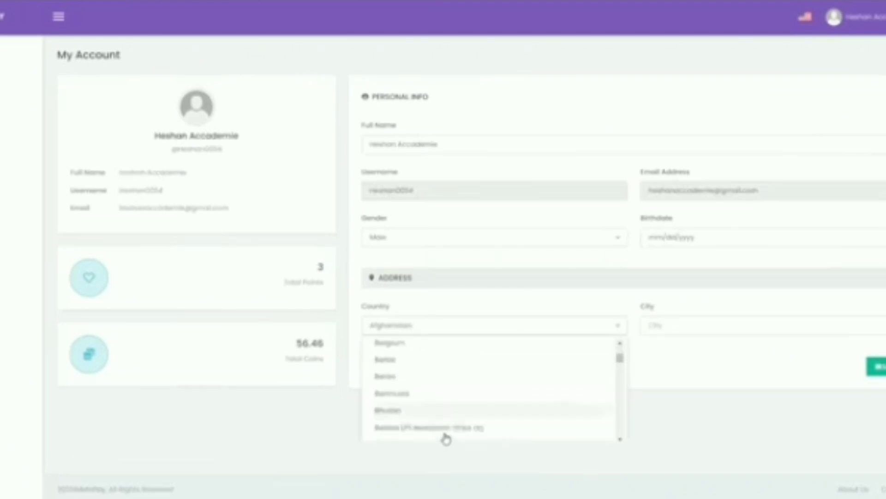
{"action": "scroll", "coordinate": [447, 438], "scroll_direction": "down", "scroll_amount": 20}
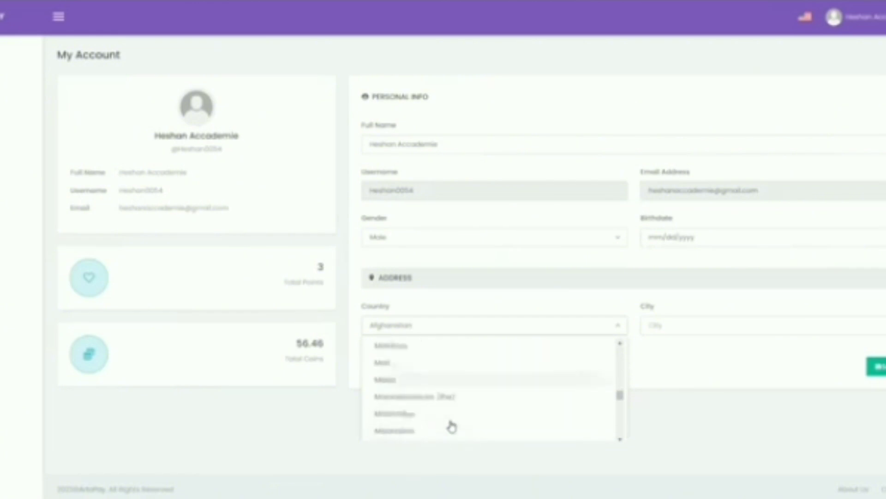
{"action": "scroll", "coordinate": [452, 426], "scroll_direction": "down", "scroll_amount": 20}
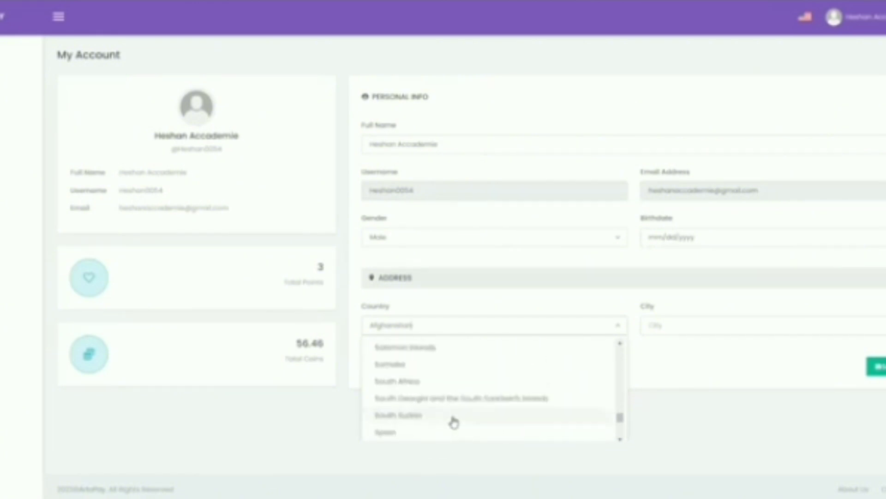
{"action": "scroll", "coordinate": [454, 423], "scroll_direction": "down", "scroll_amount": 5}
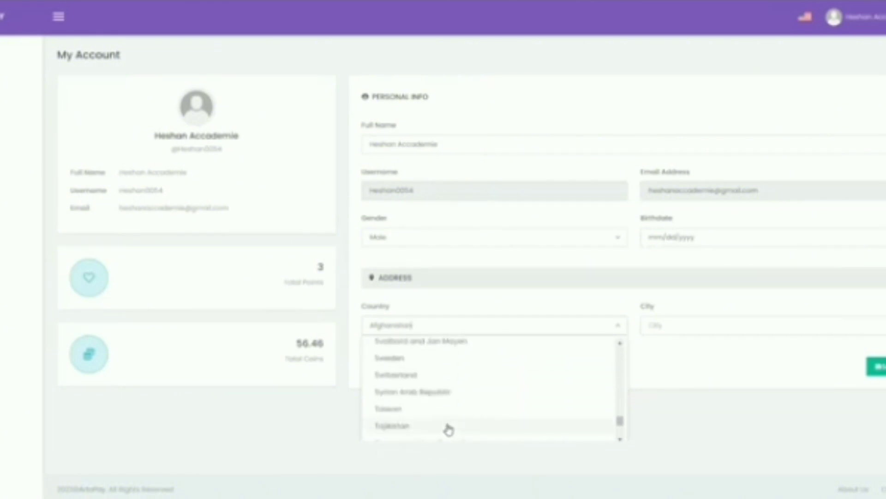
{"action": "scroll", "coordinate": [447, 429], "scroll_direction": "up", "scroll_amount": 2}
{"action": "left_click", "coordinate": [417, 350]}
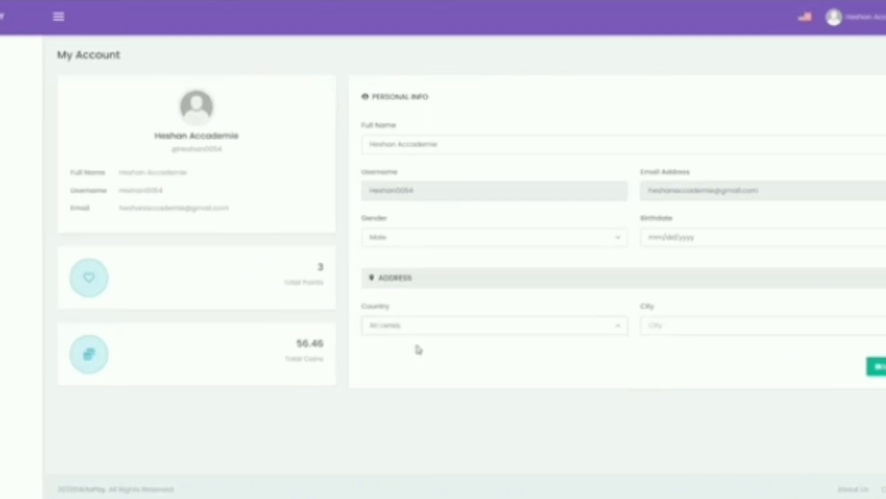
- Fill in the city in the profile's address and try to save the changes
{"action": "left_click", "coordinate": [653, 327]}
{"action": "type", "text": "wattala"}
{"action": "double_click", "coordinate": [702, 331]}
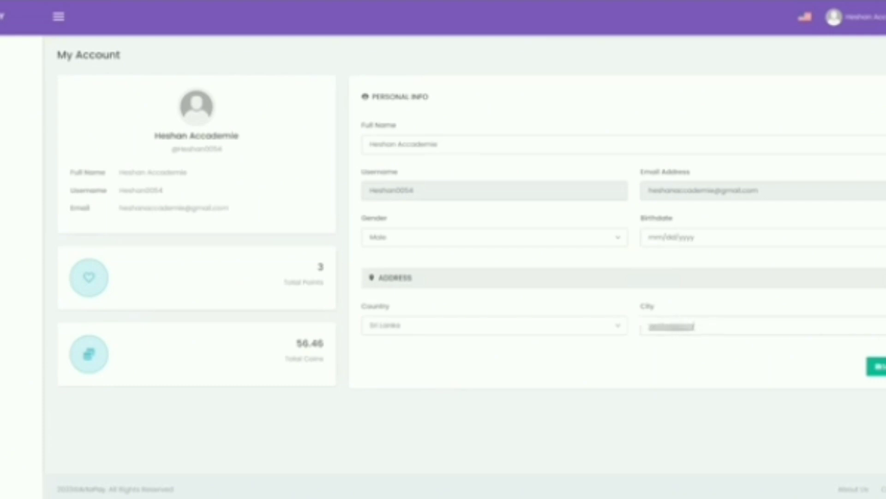
{"action": "key", "text": "ctrl+v"}
{"action": "left_click", "coordinate": [877, 367]}
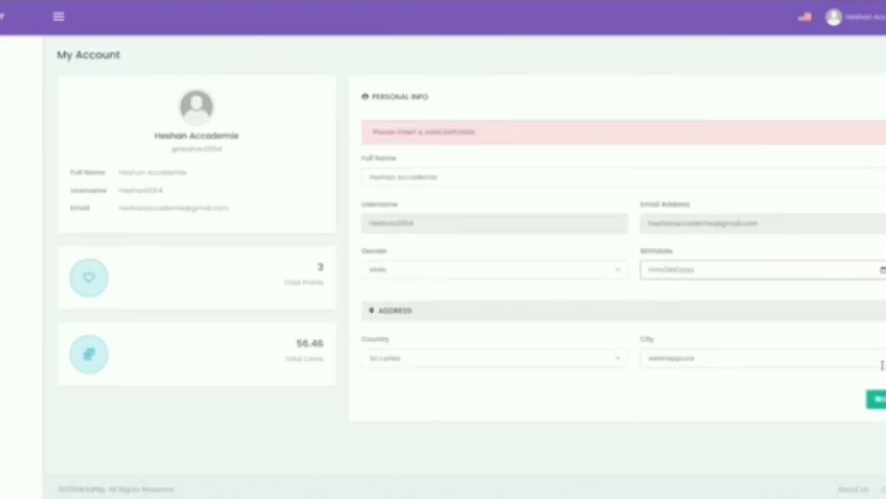
- Enter the birthdate in the personal info and save the profile
{"action": "left_click", "coordinate": [695, 273]}
{"action": "left_click", "coordinate": [881, 271]}
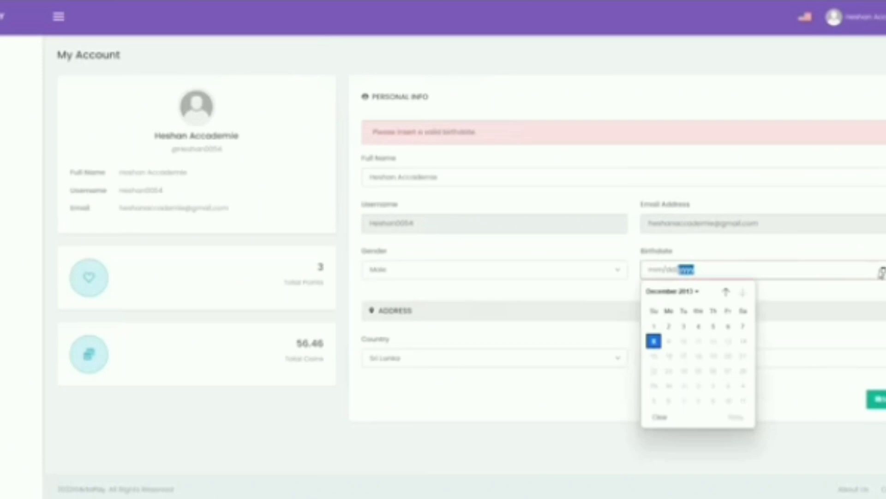
{"action": "left_click", "coordinate": [691, 291]}
{"action": "scroll", "coordinate": [670, 323], "scroll_direction": "up", "scroll_amount": 2}
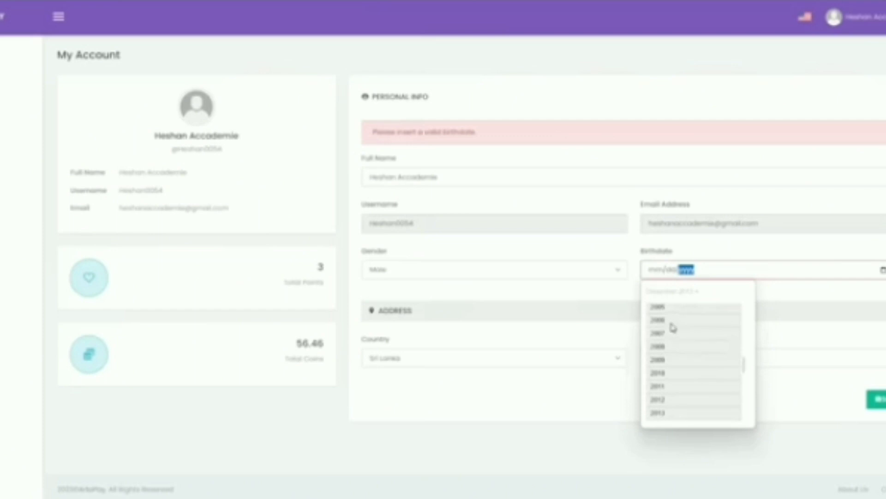
{"action": "left_click", "coordinate": [669, 302]}
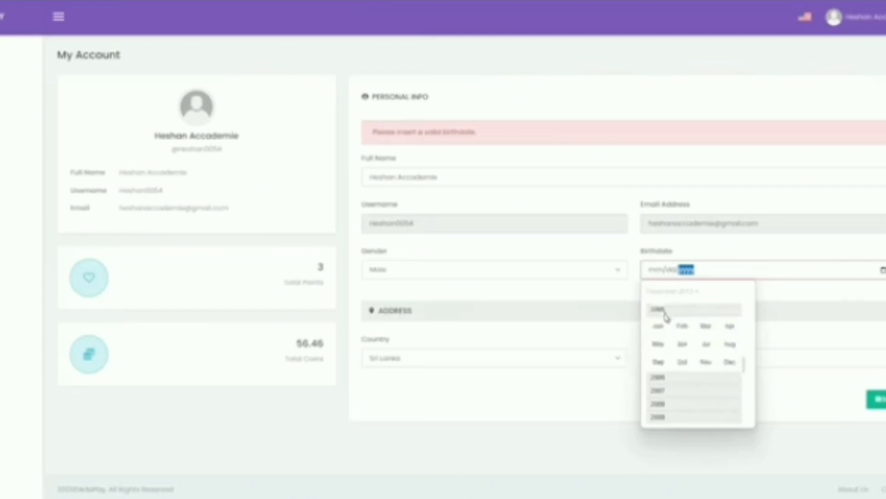
{"action": "left_click", "coordinate": [658, 343]}
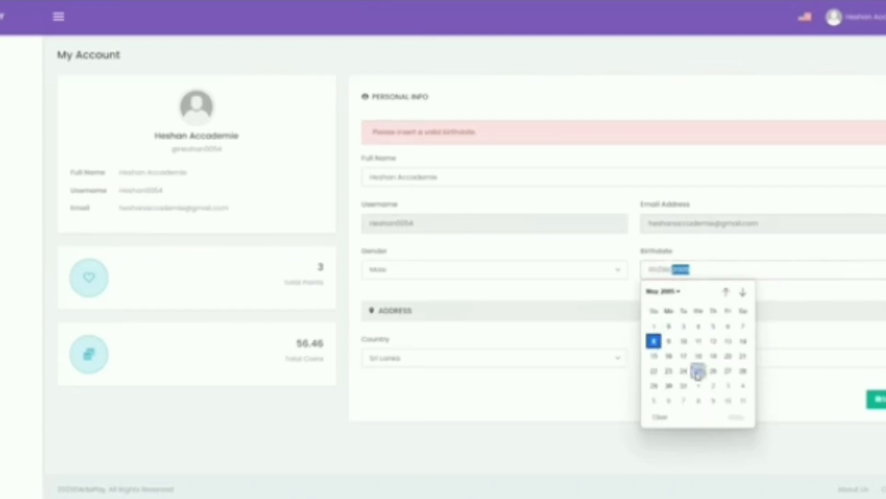
{"action": "left_click", "coordinate": [654, 371]}
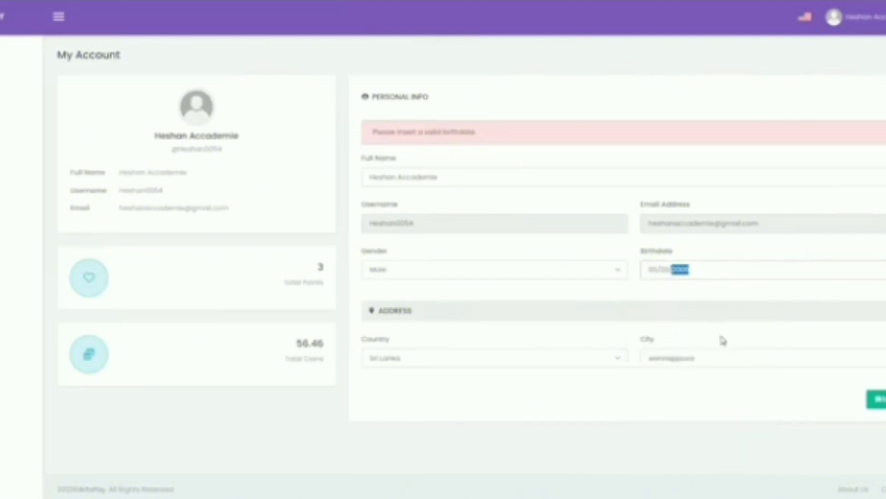
{"action": "left_click", "coordinate": [878, 400]}
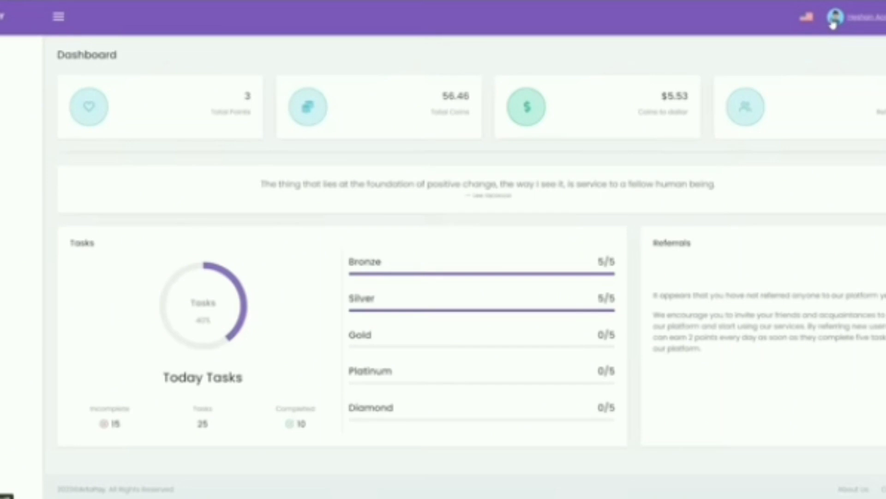
- Examine the available site languages and the coin-to-dollar conversion rate for withdrawals
{"action": "left_click", "coordinate": [804, 21]}
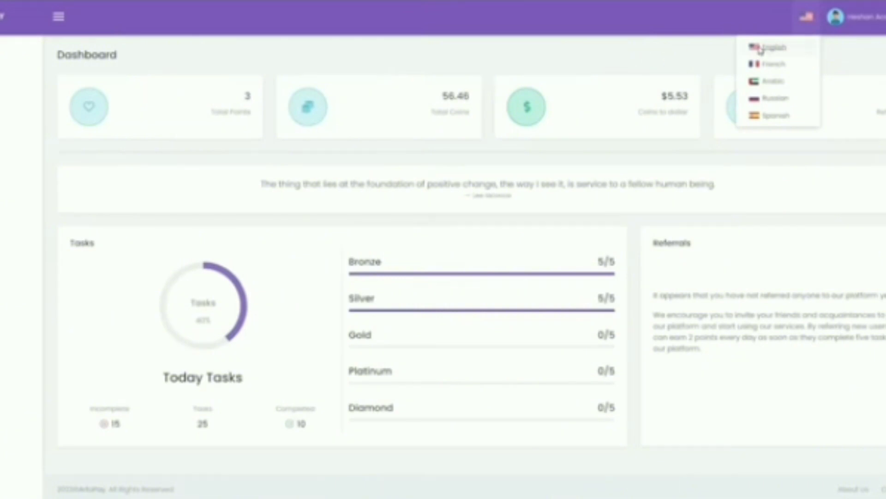
{"action": "left_click", "coordinate": [647, 53]}
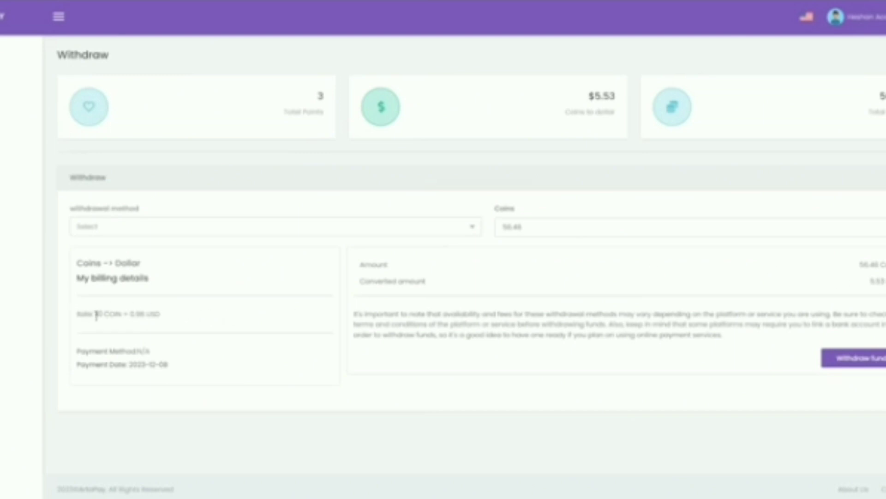
{"action": "left_click_drag", "start_coordinate": [96, 315], "coordinate": [153, 316]}
{"action": "left_click", "coordinate": [180, 316]}
- Try PayPal, Skrill and Payoneer one after another as the withdrawal method
{"action": "left_click", "coordinate": [134, 227]}
{"action": "left_click", "coordinate": [89, 289]}
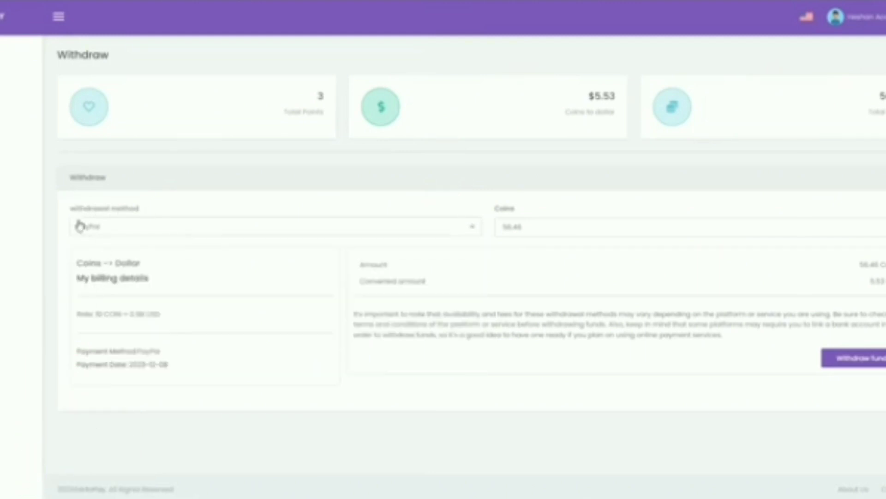
{"action": "left_click", "coordinate": [474, 228]}
{"action": "left_click", "coordinate": [135, 307]}
{"action": "left_click", "coordinate": [473, 227]}
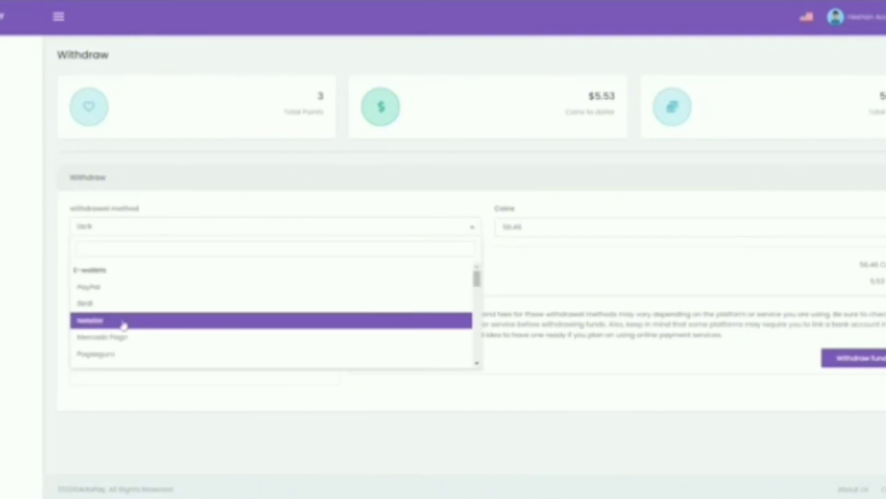
{"action": "scroll", "coordinate": [115, 329], "scroll_direction": "down", "scroll_amount": 1}
{"action": "left_click", "coordinate": [108, 332]}
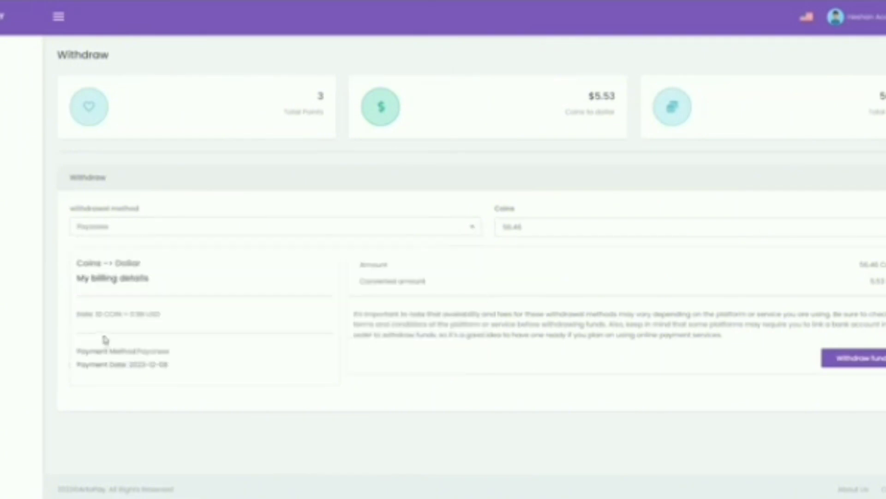
- Look through the bank transfer, mobile payment and cryptocurrency options, and set the withdrawal method to Bitcoin
{"action": "left_click", "coordinate": [87, 231]}
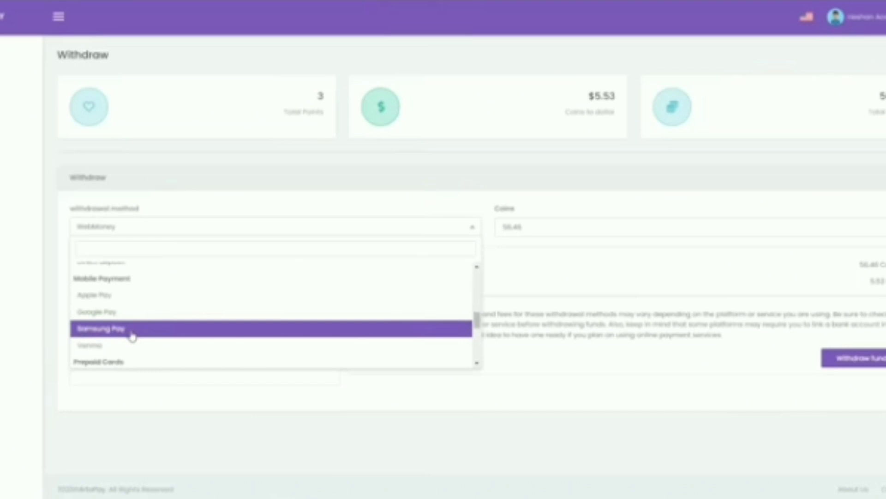
{"action": "scroll", "coordinate": [131, 334], "scroll_direction": "up", "scroll_amount": 2}
{"action": "scroll", "coordinate": [138, 309], "scroll_direction": "down", "scroll_amount": 1}
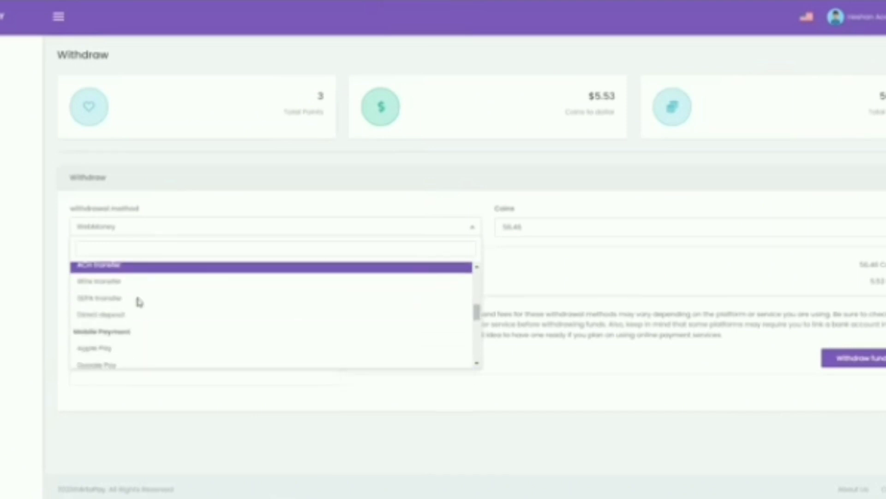
{"action": "scroll", "coordinate": [131, 300], "scroll_direction": "up", "scroll_amount": 1}
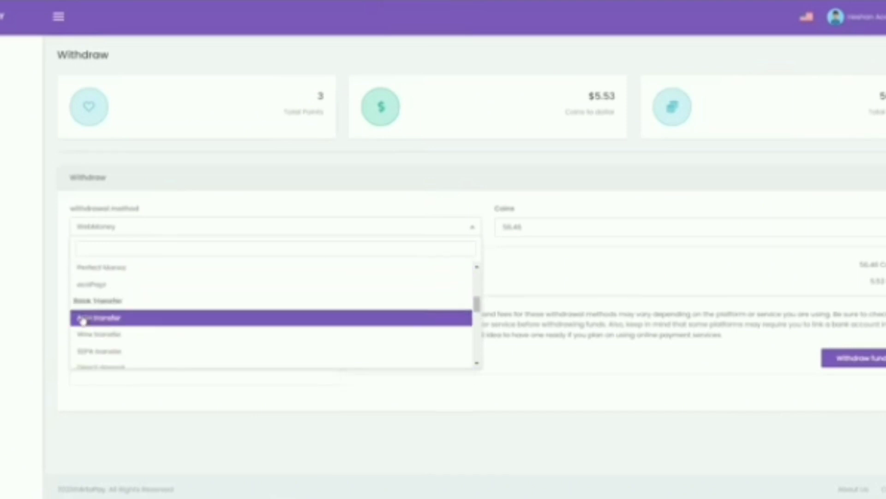
{"action": "scroll", "coordinate": [115, 359], "scroll_direction": "down", "scroll_amount": 1}
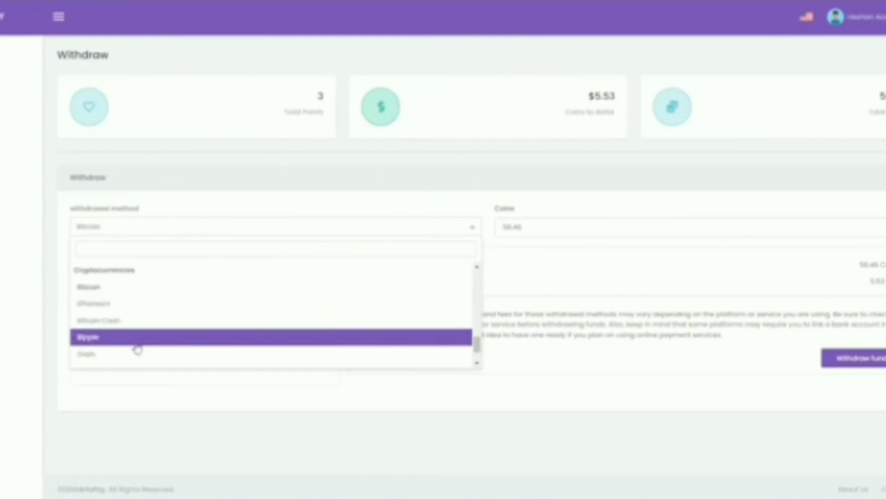
{"action": "scroll", "coordinate": [112, 359], "scroll_direction": "down", "scroll_amount": 1}
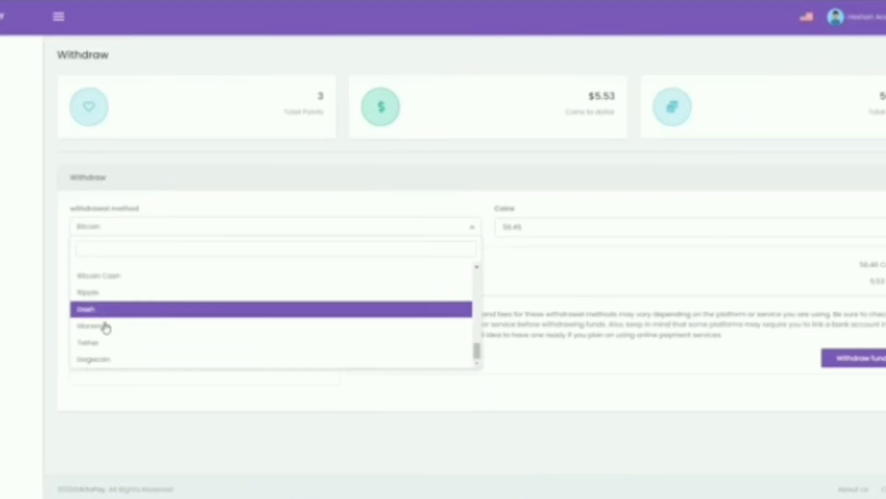
{"action": "left_click", "coordinate": [249, 406]}
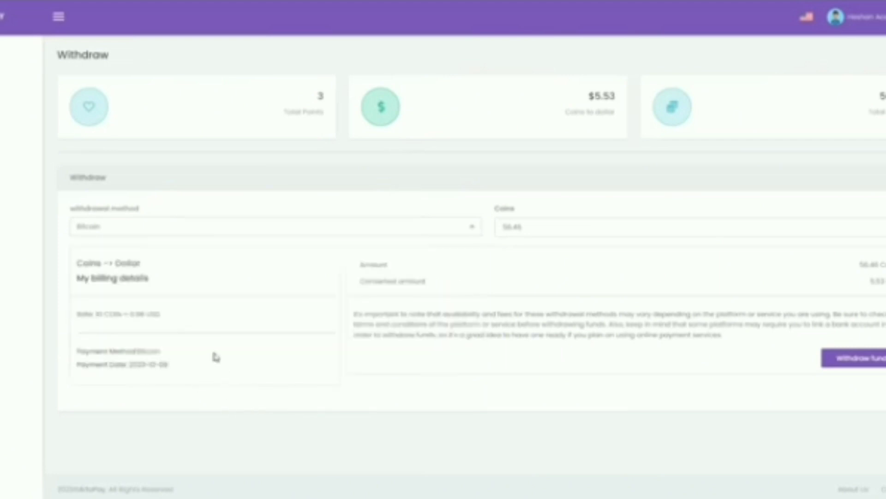